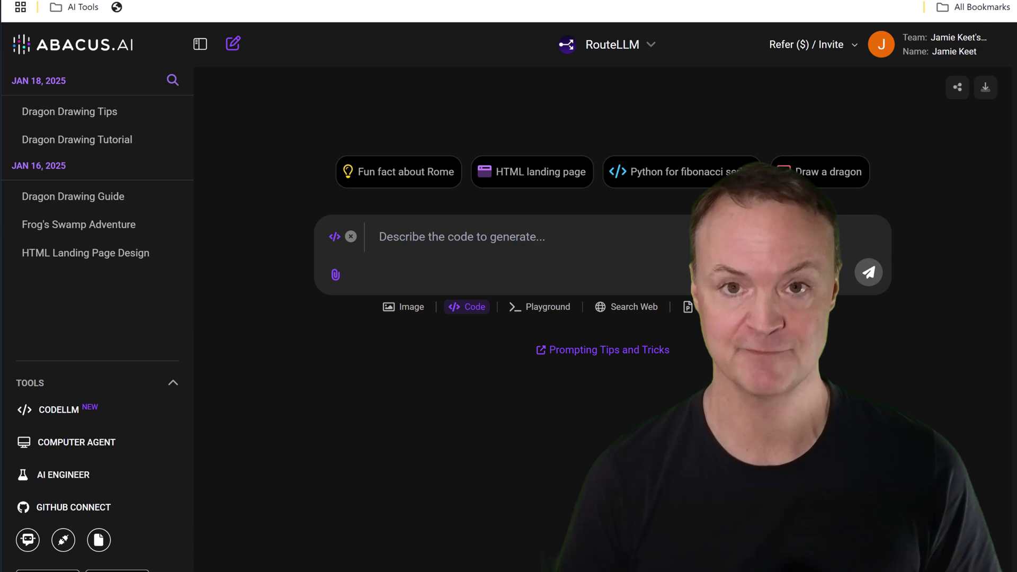
# Step: Browse the model list, attach a PDF, play the frog video, and send a Python code prompt
pyautogui.click(628, 45)
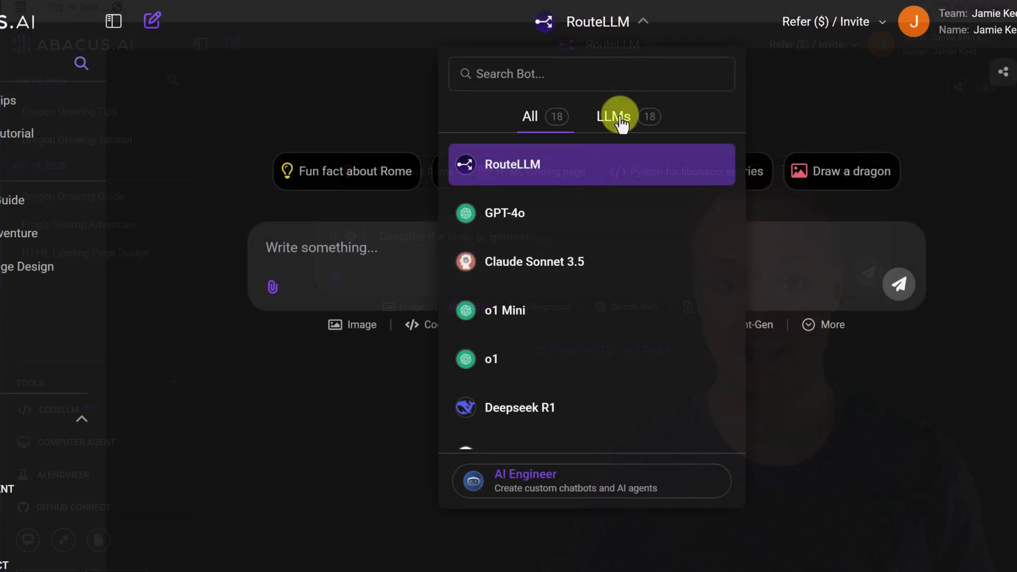
pyautogui.scroll(-2, 550, 255)
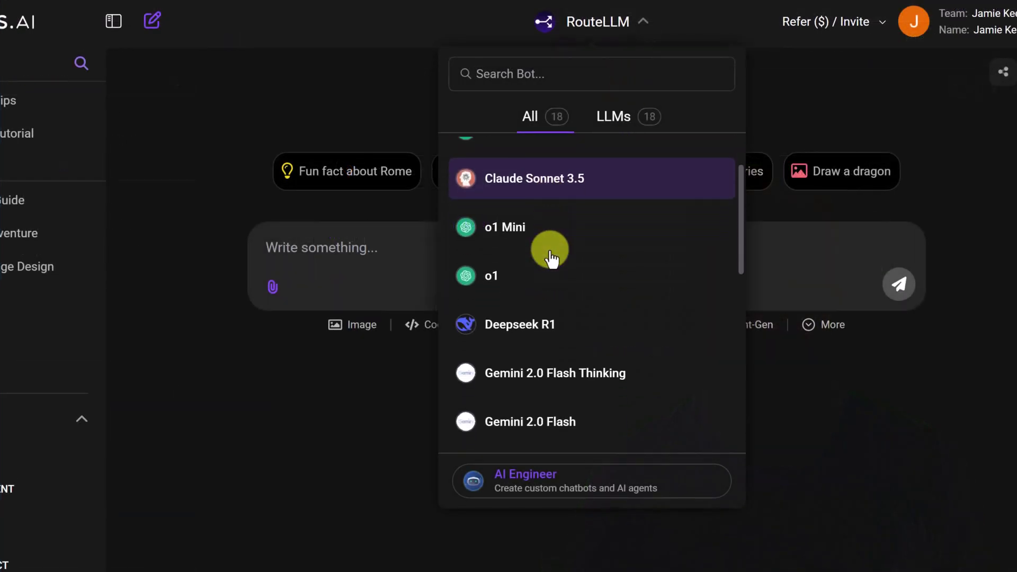
pyautogui.scroll(-1, 549, 254)
pyautogui.scroll(-1, 552, 259)
pyautogui.scroll(-2, 551, 255)
pyautogui.scroll(-1, 550, 256)
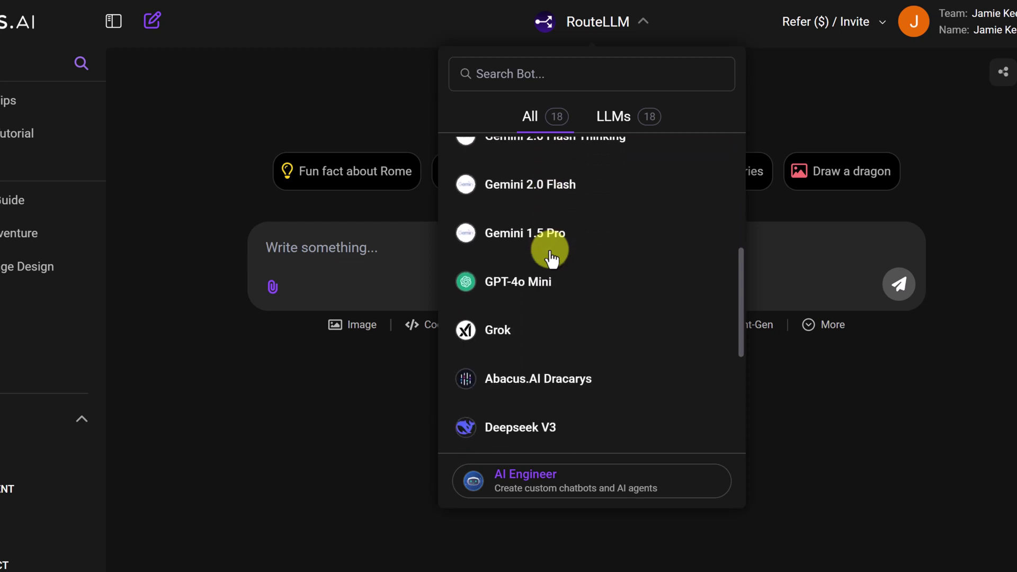
pyautogui.scroll(-1, 550, 254)
pyautogui.scroll(-2, 553, 251)
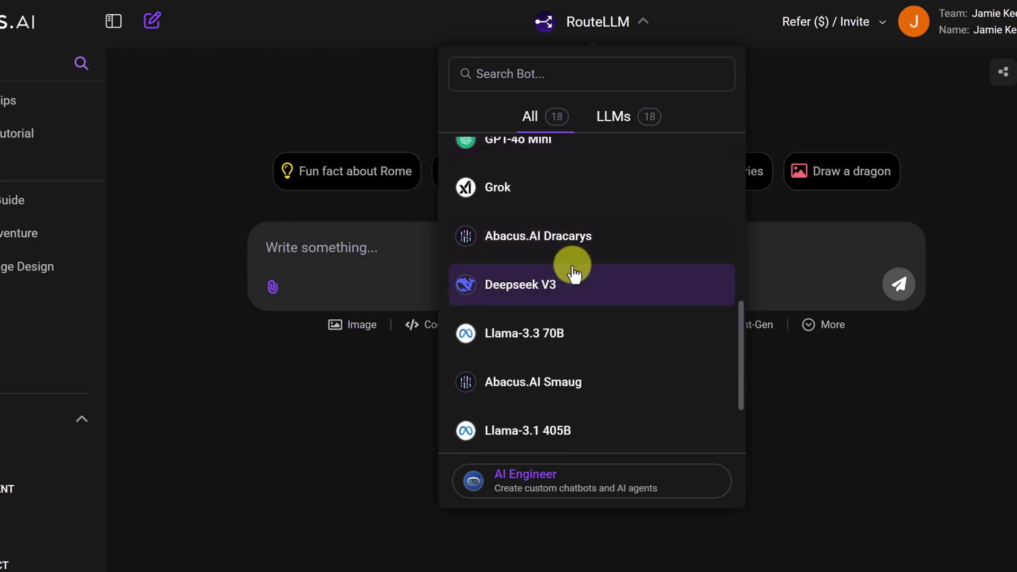
pyautogui.scroll(-1, 574, 273)
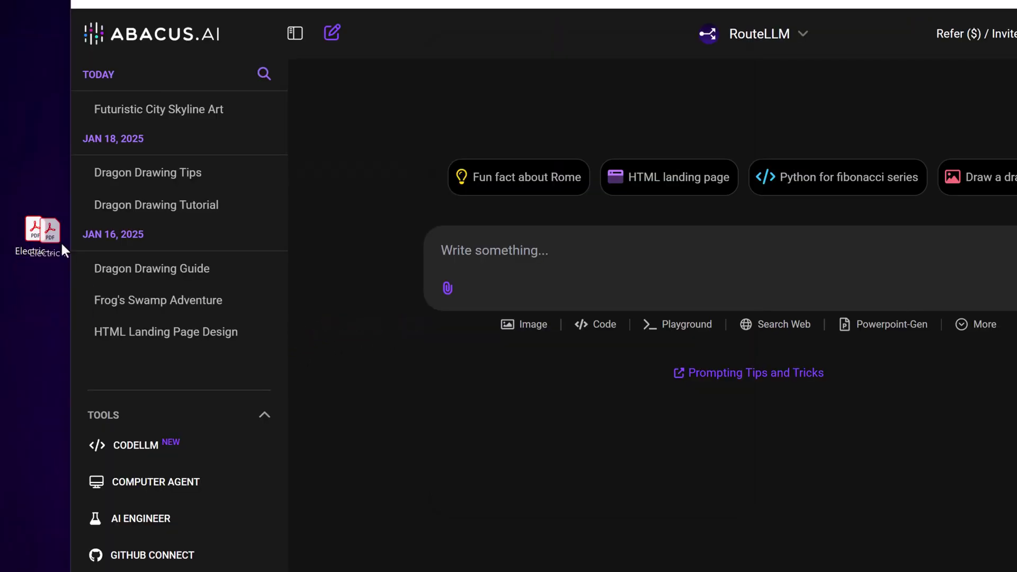
pyautogui.moveTo(487, 263); pyautogui.dragTo(489, 263)
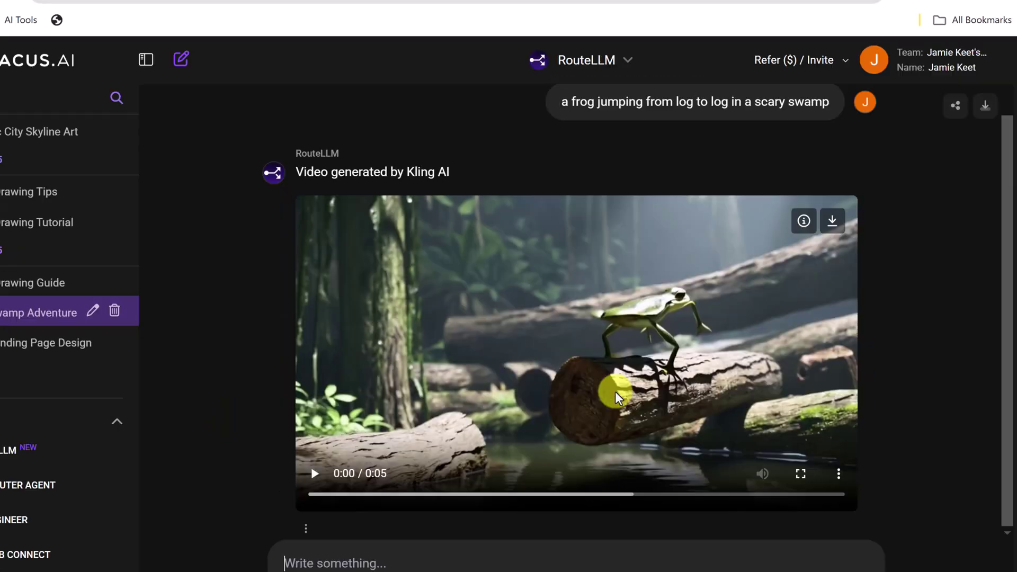
pyautogui.click(313, 474)
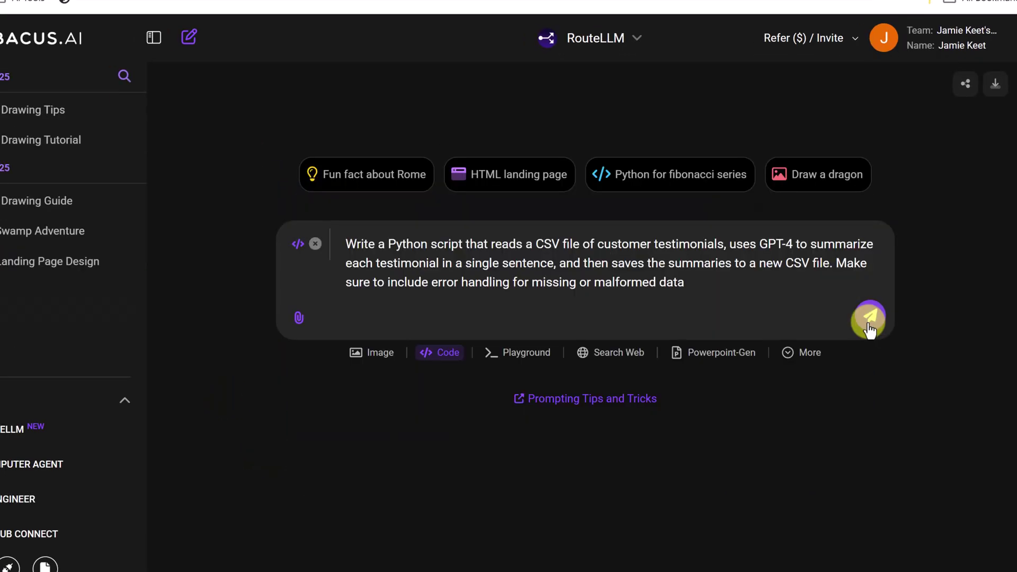
pyautogui.click(867, 318)
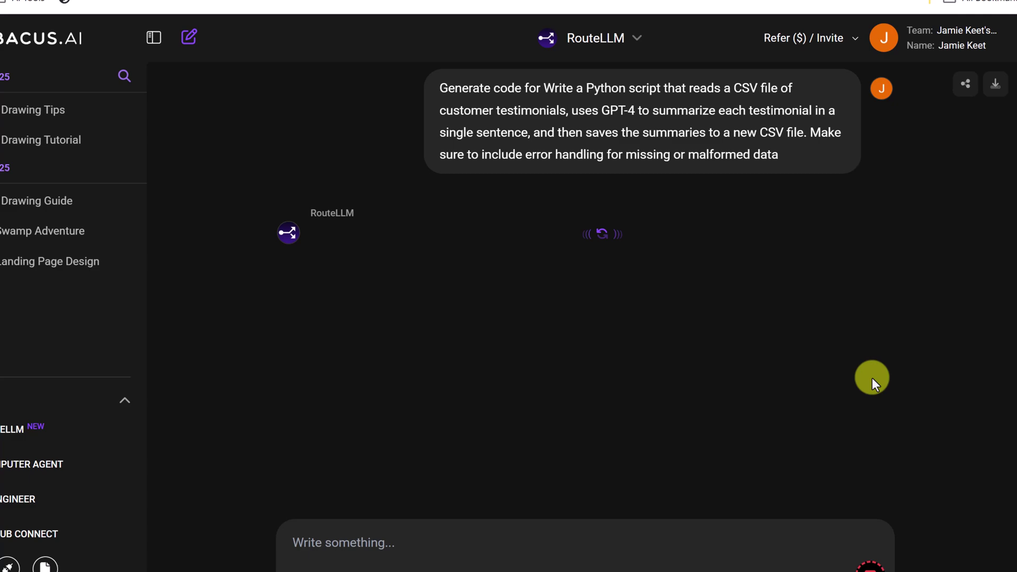
pyautogui.scroll(-3, 856, 366)
pyautogui.scroll(-1, 855, 367)
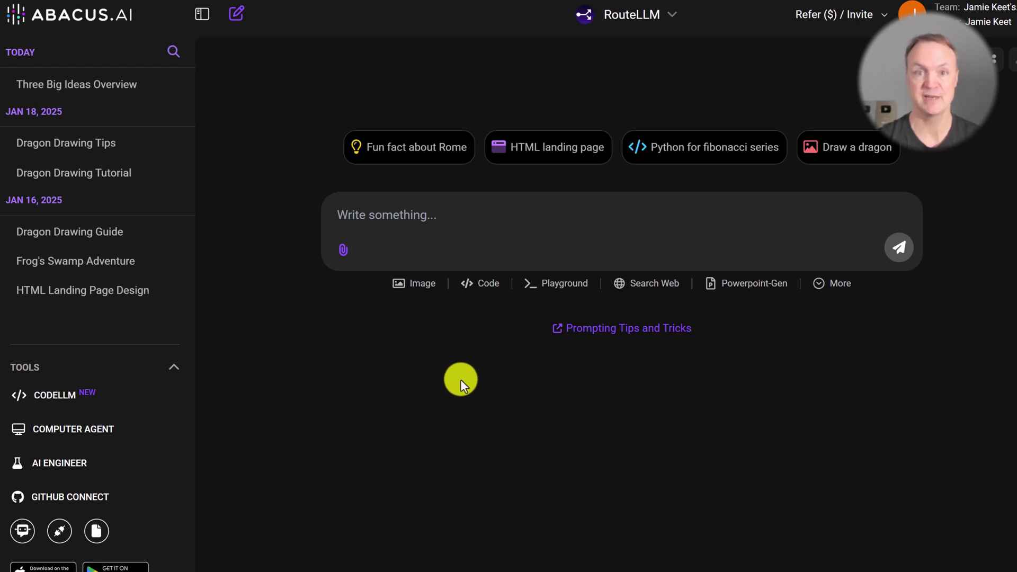
pyautogui.click(418, 283)
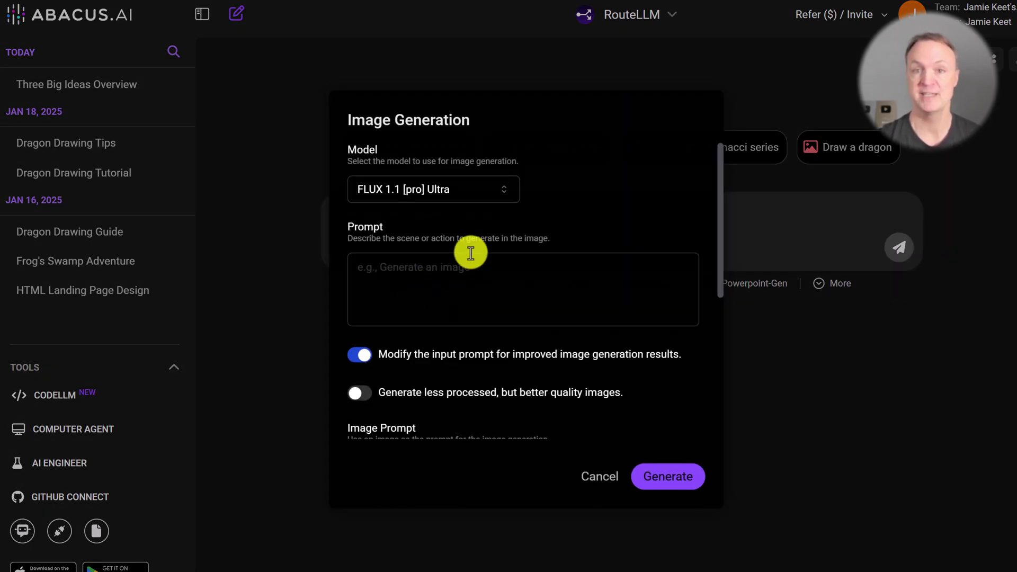
pyautogui.click(485, 192)
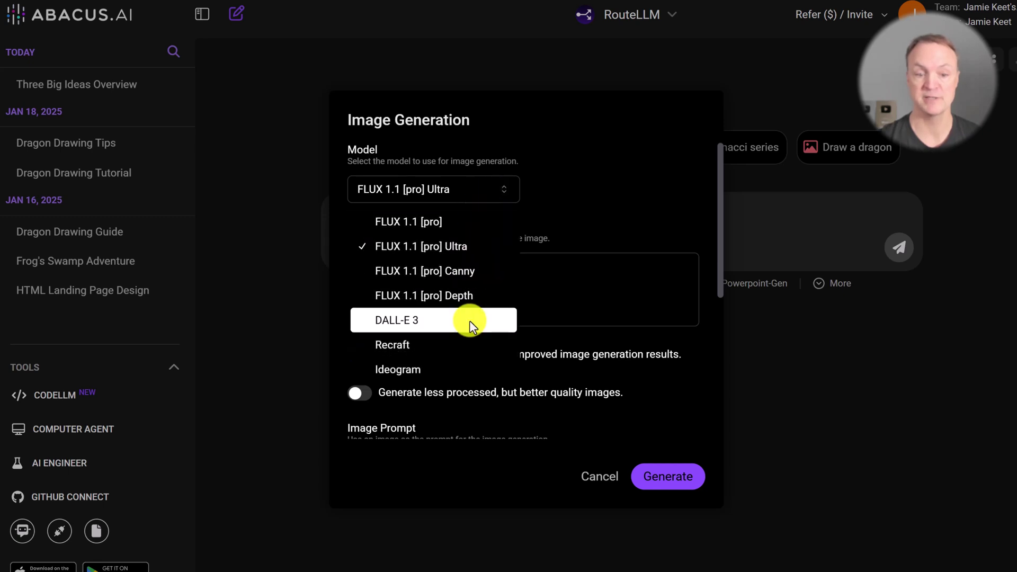
pyautogui.click(556, 298)
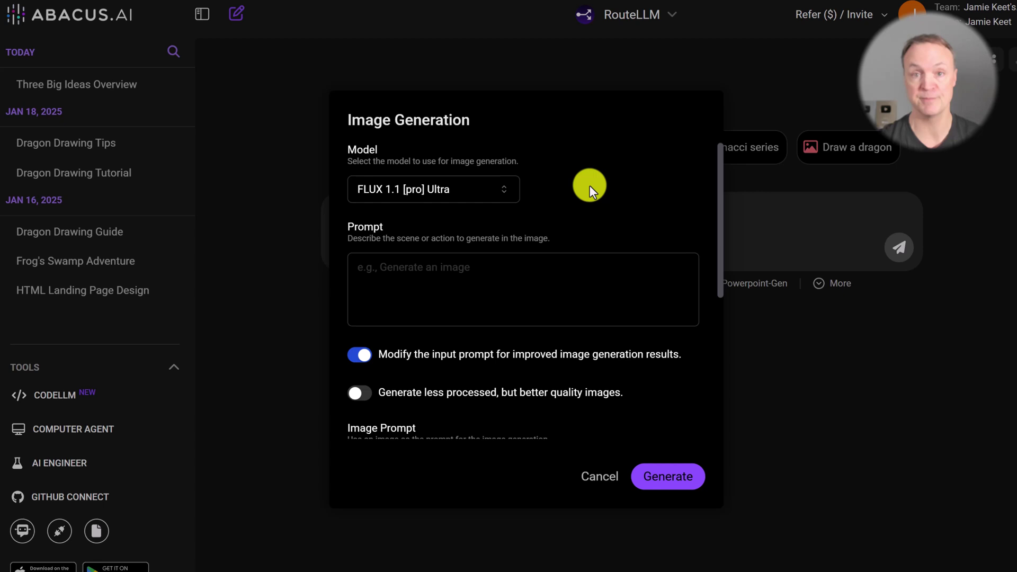
pyautogui.click(599, 476)
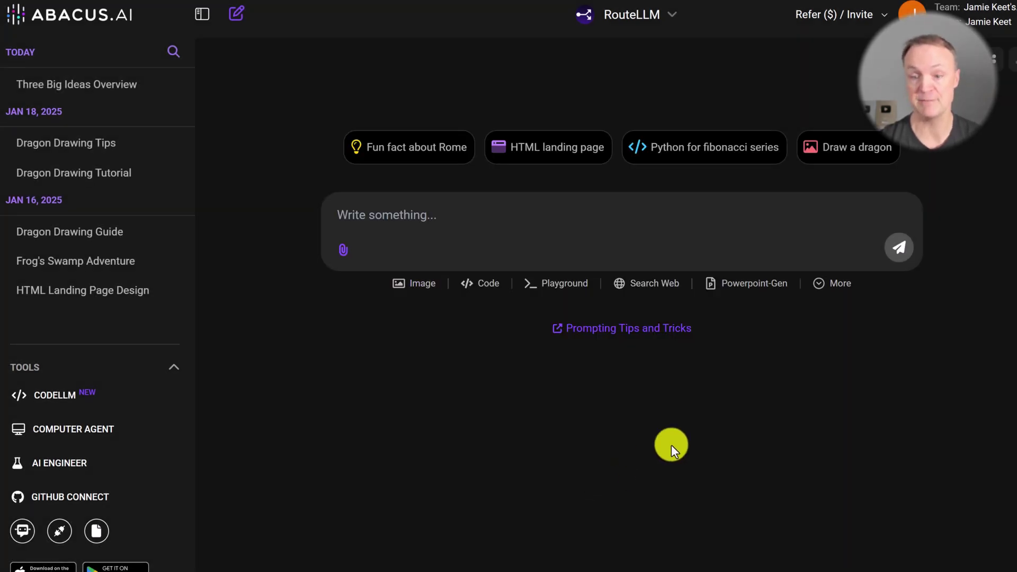
pyautogui.click(845, 294)
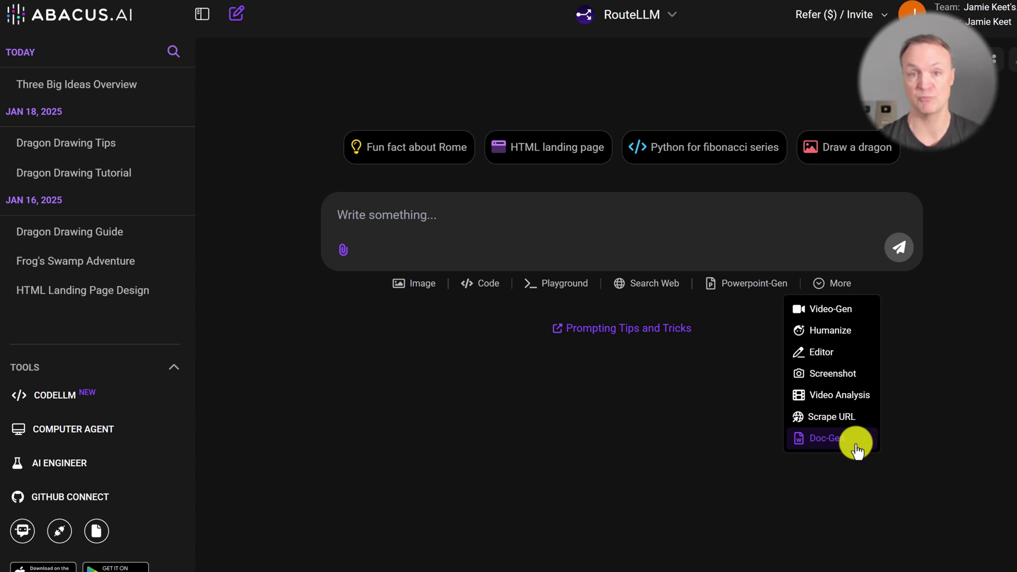
pyautogui.click(830, 310)
pyautogui.click(487, 193)
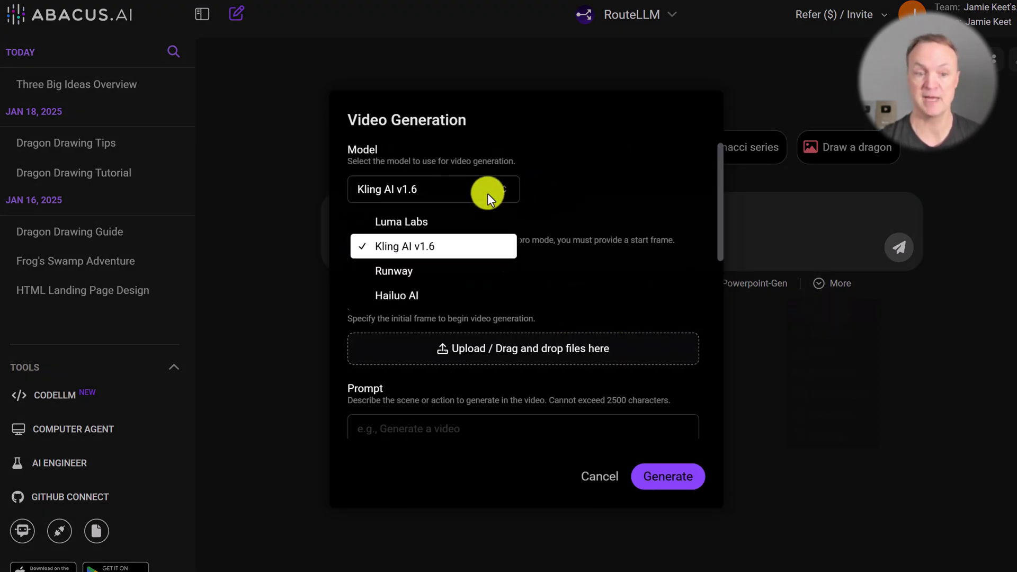
pyautogui.click(484, 409)
pyautogui.scroll(-1, 483, 411)
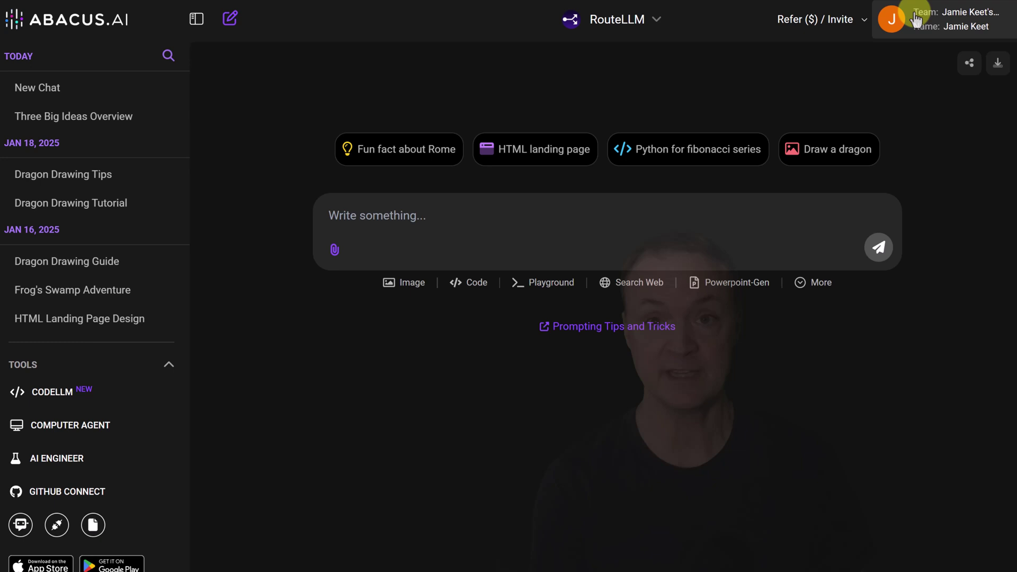
pyautogui.click(915, 38)
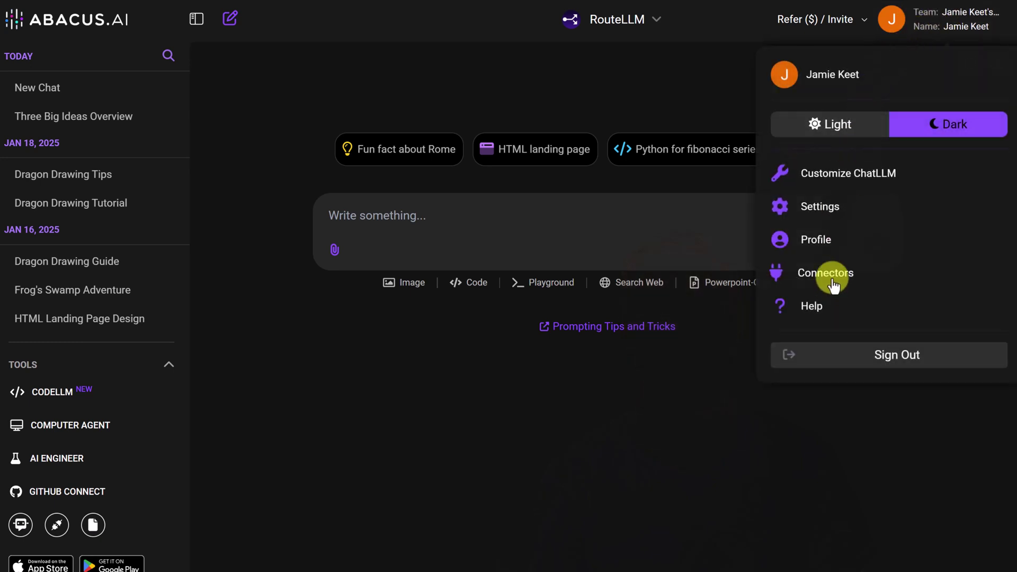
pyautogui.click(826, 211)
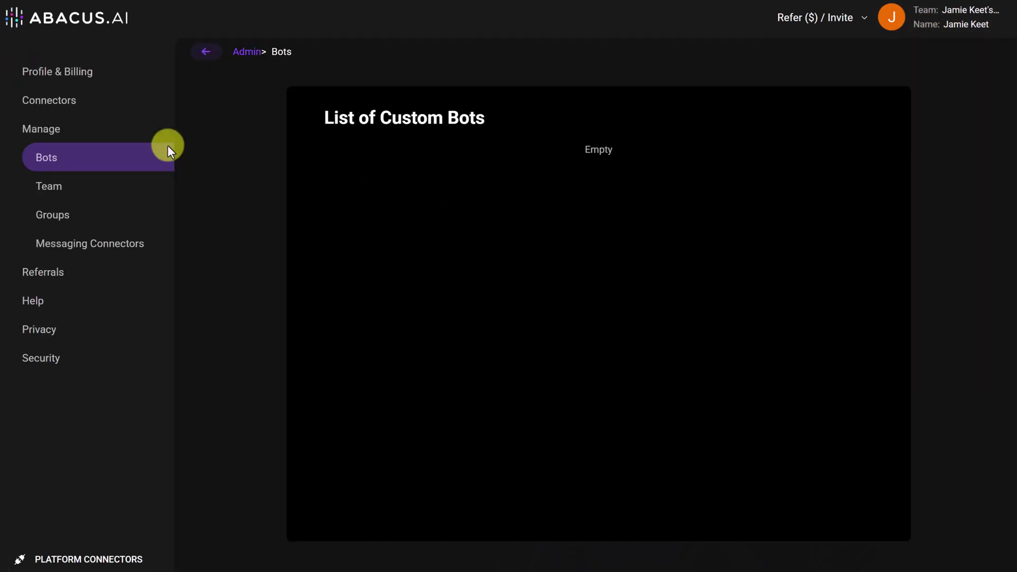
pyautogui.click(51, 190)
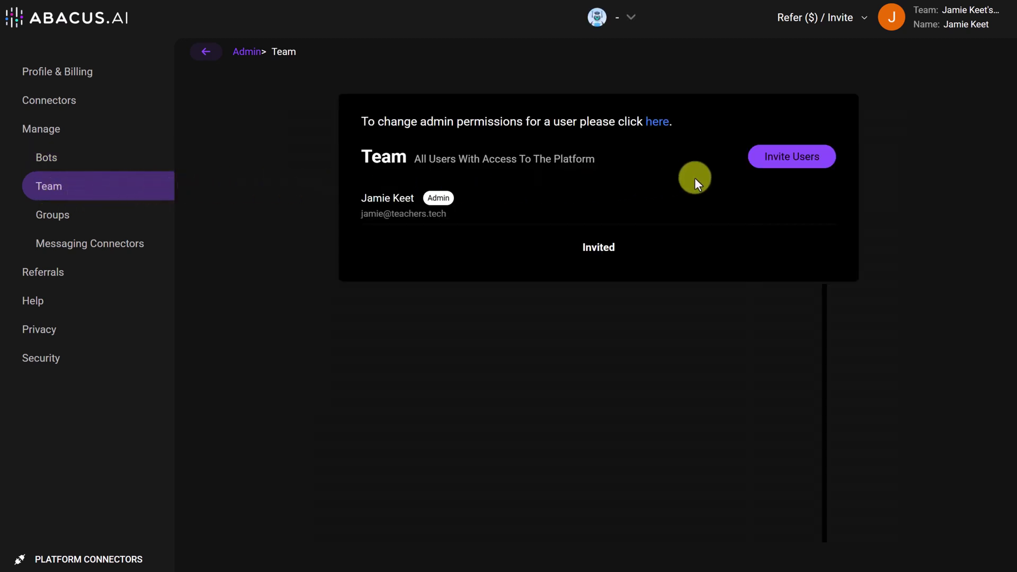
pyautogui.click(810, 161)
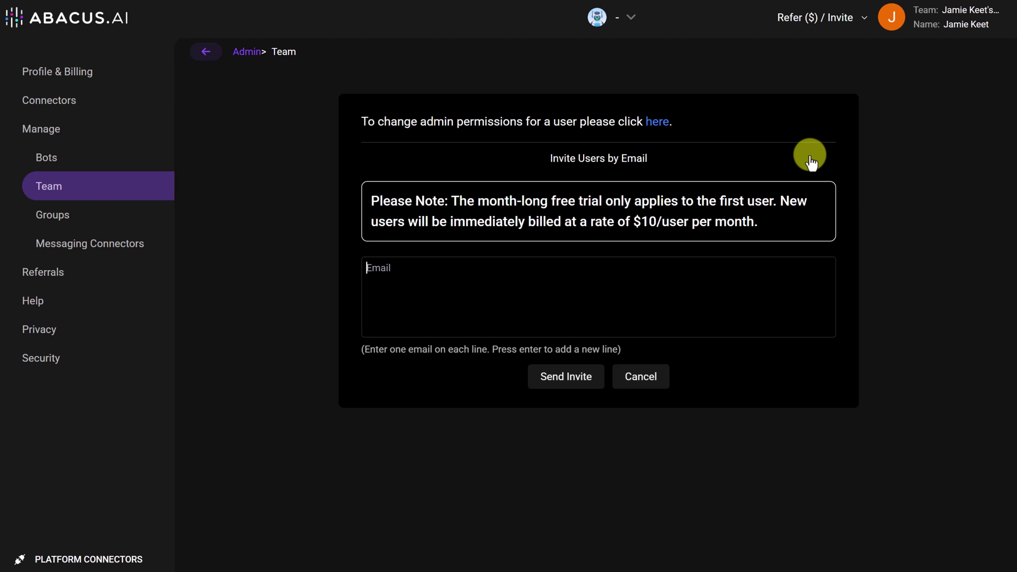
pyautogui.click(396, 278)
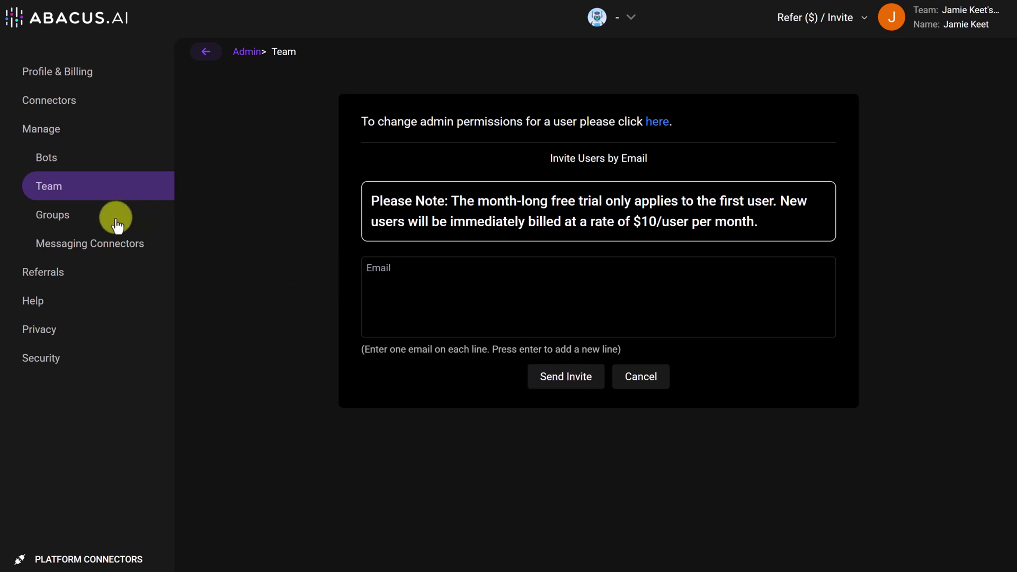
pyautogui.click(57, 228)
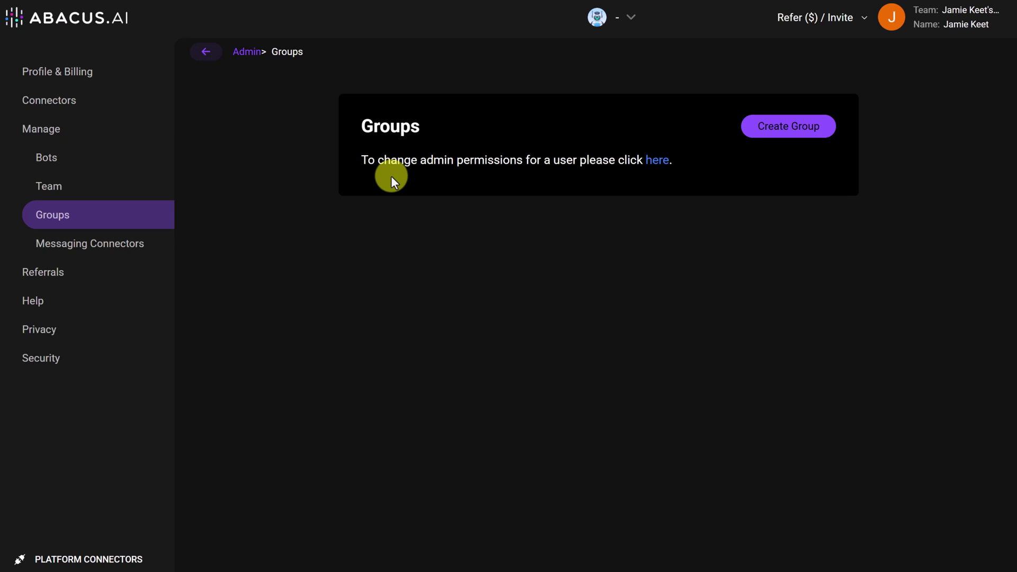
pyautogui.click(822, 141)
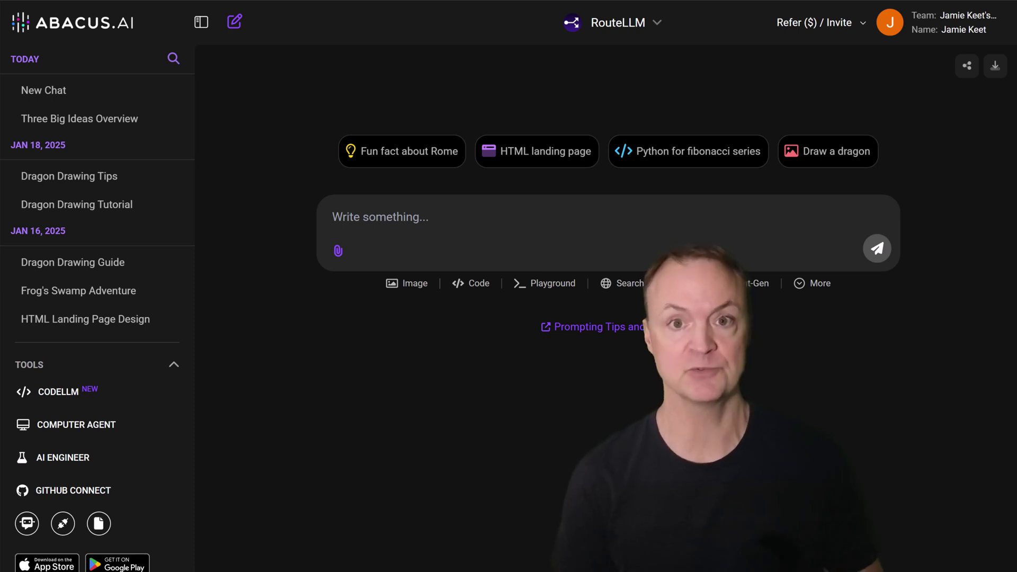
# Step: Open Connectors from the account avatar menu
pyautogui.click(890, 22)
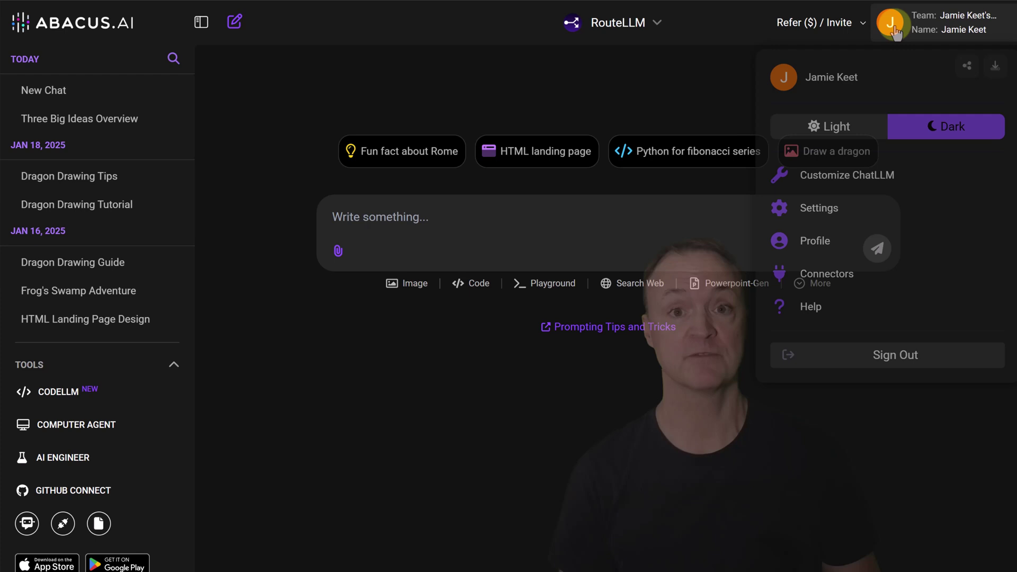
pyautogui.click(824, 274)
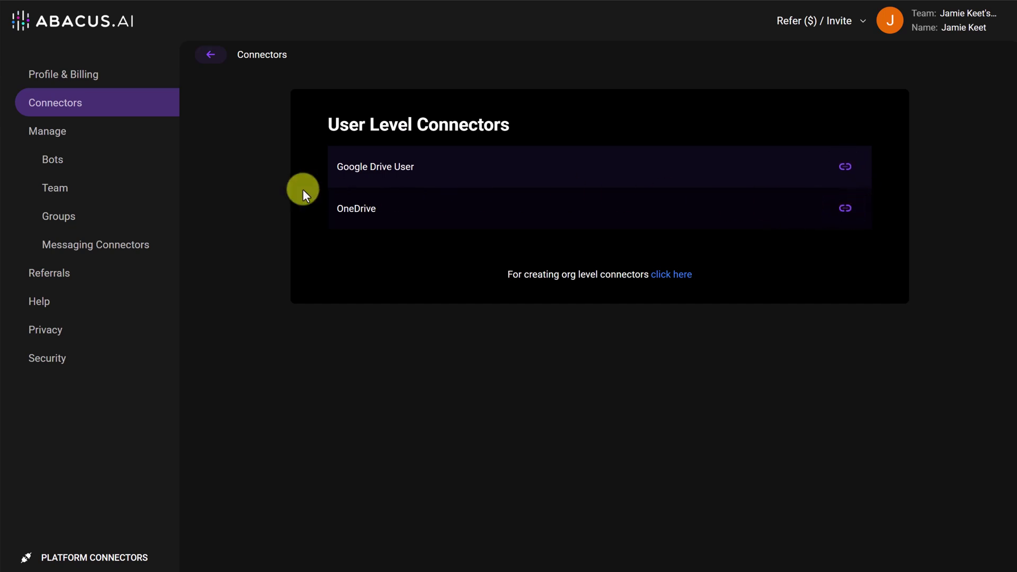
# Step: Start adding a Slack organisation connector, then close its configuration dialog unfinished
pyautogui.click(92, 256)
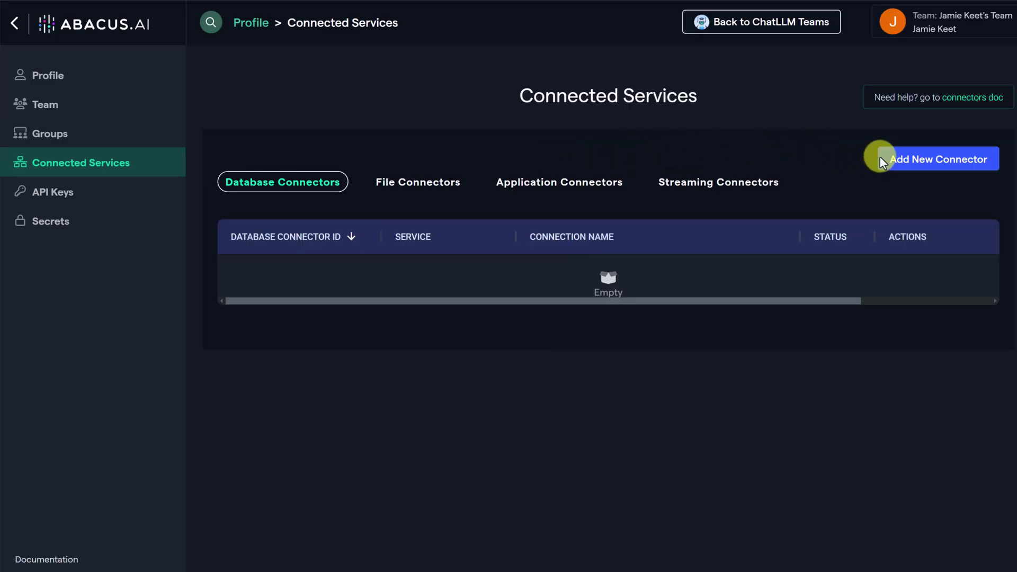
pyautogui.click(939, 162)
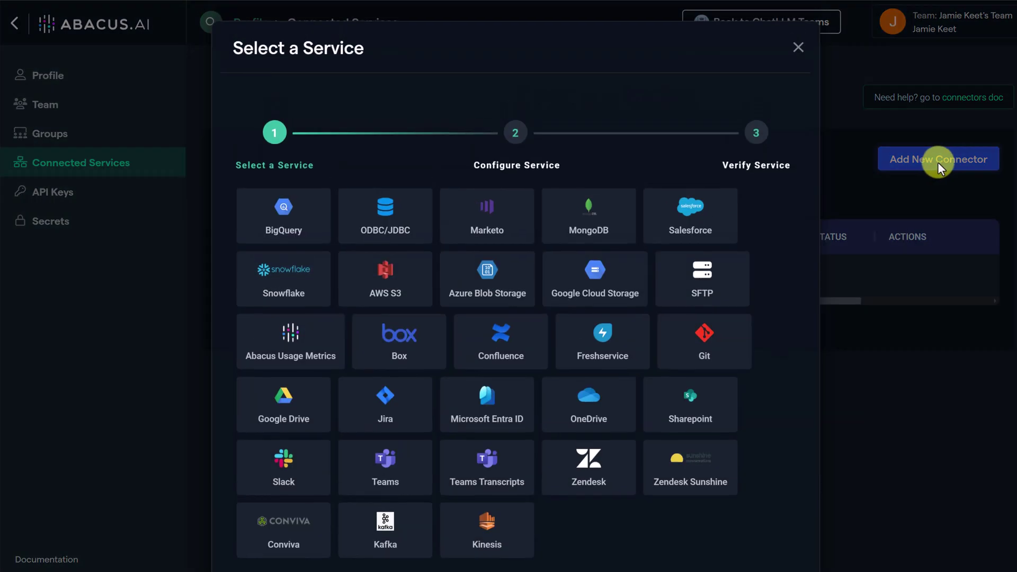
pyautogui.click(278, 487)
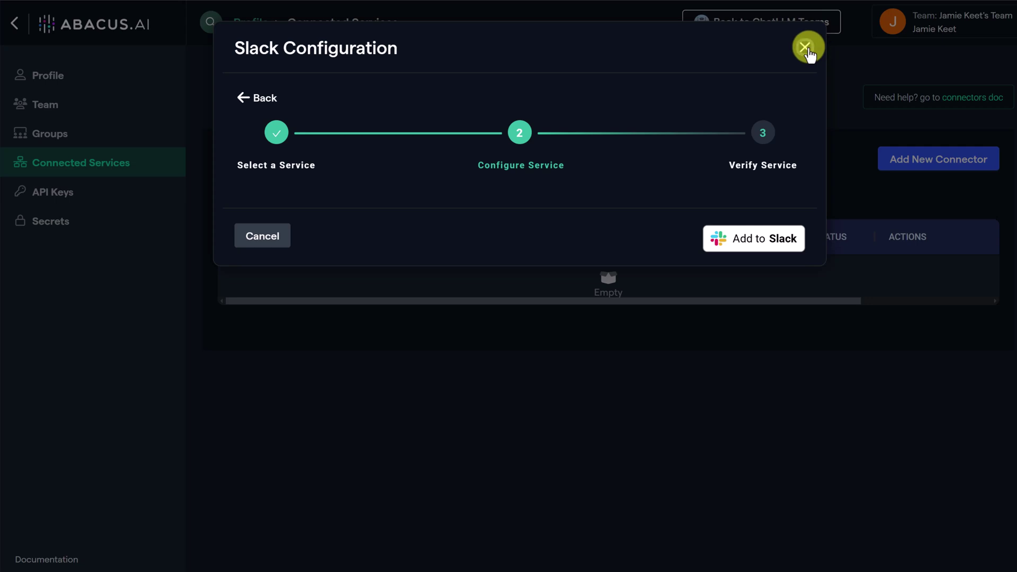
pyautogui.click(805, 48)
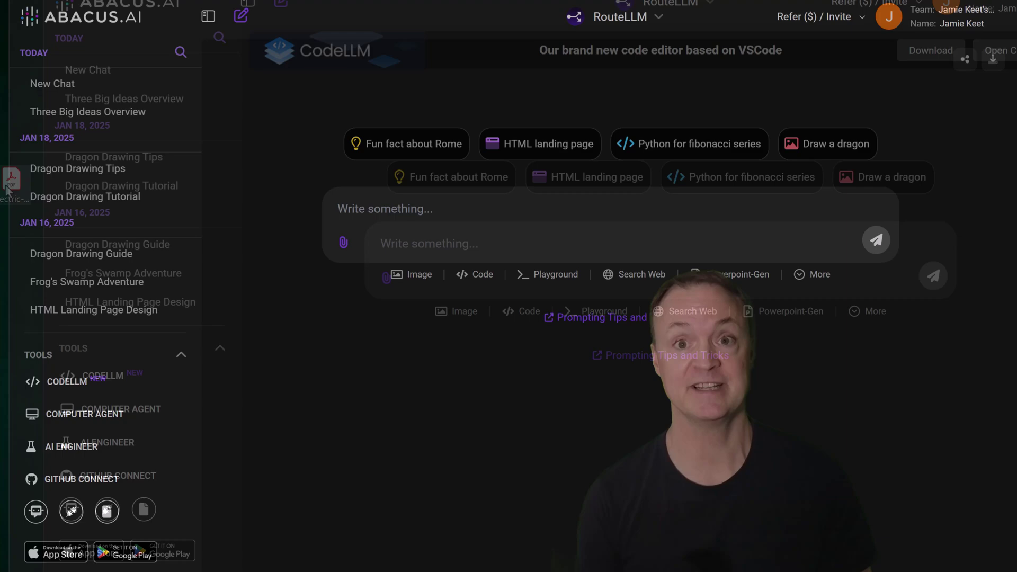
# Step: Attach the Electric Vehicles PDF, ask 'Sum this up', then ask 'translate to french'
pyautogui.moveTo(11, 181); pyautogui.dragTo(444, 255)
pyautogui.write('SUm this')
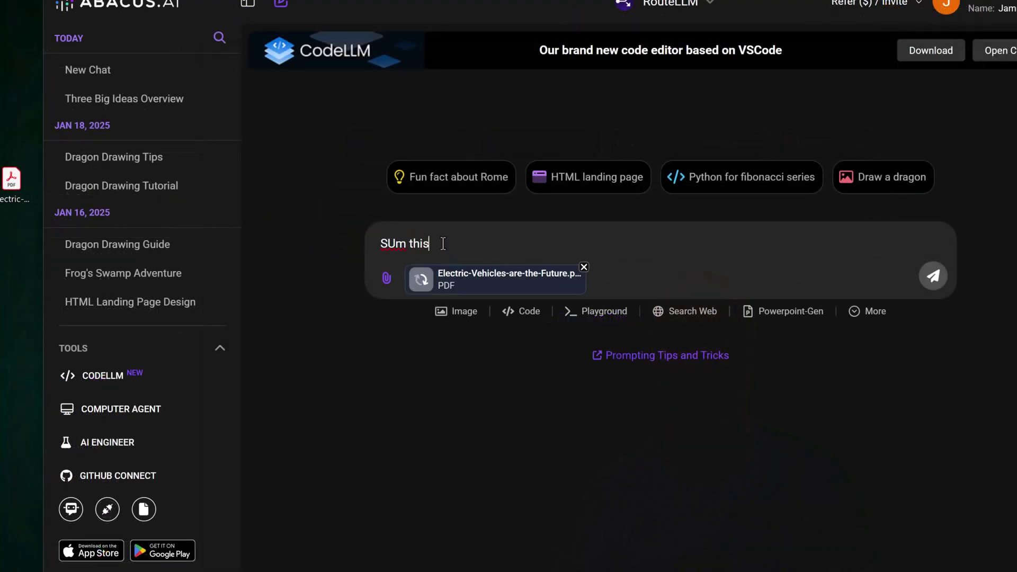
pyautogui.write('up')
pyautogui.press('Return')
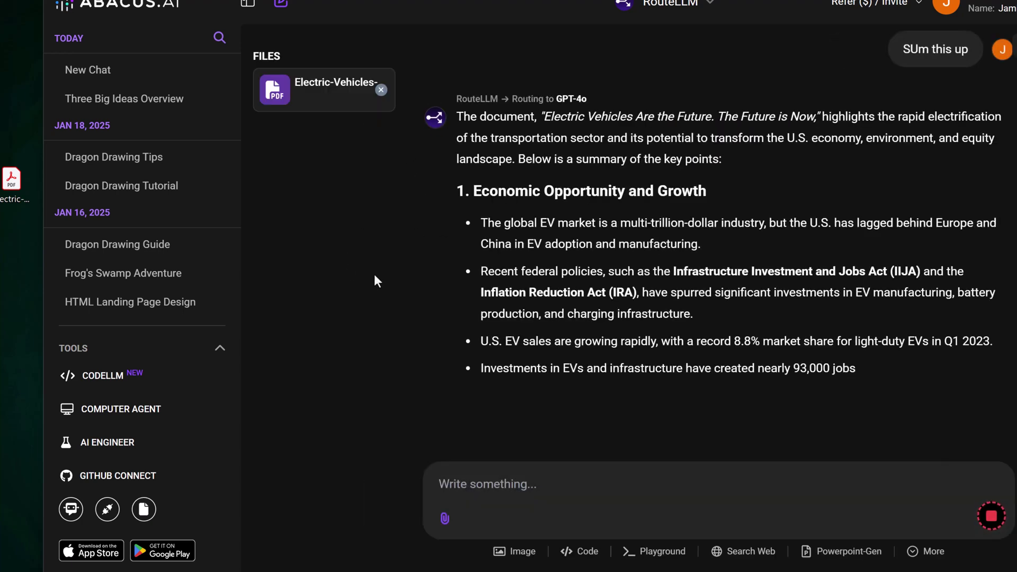
pyautogui.write('translate to fre')
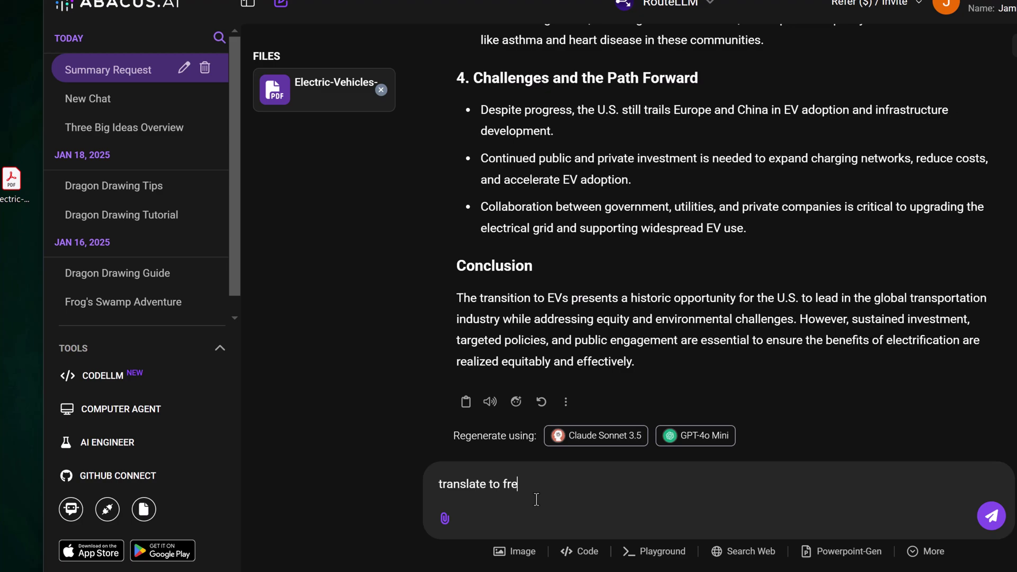
pyautogui.write('nch')
pyautogui.press('Return')
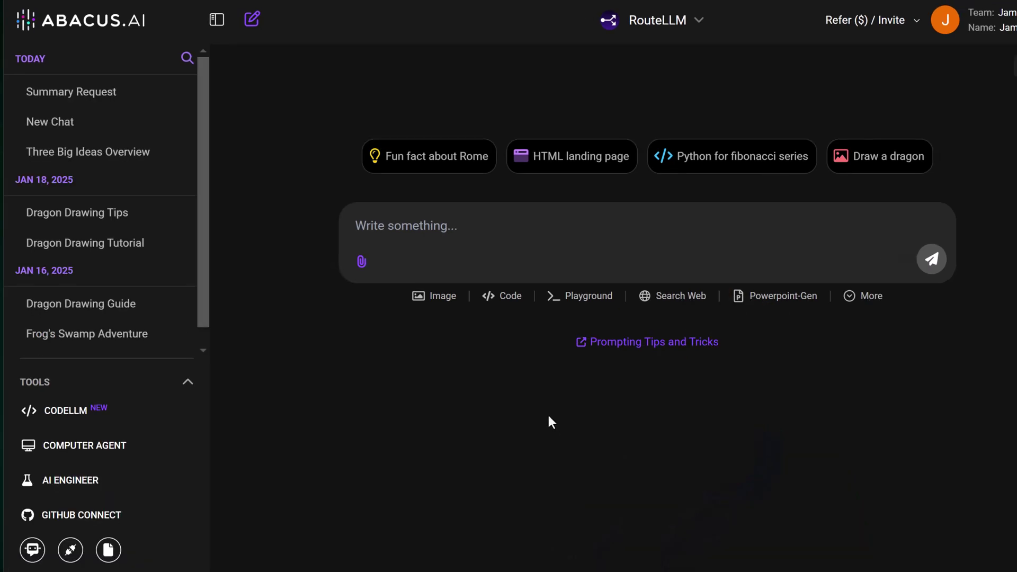
# Step: In Code mode, send 'debug:' followed by the pasted code
pyautogui.click(511, 301)
pyautogui.write('debug:')
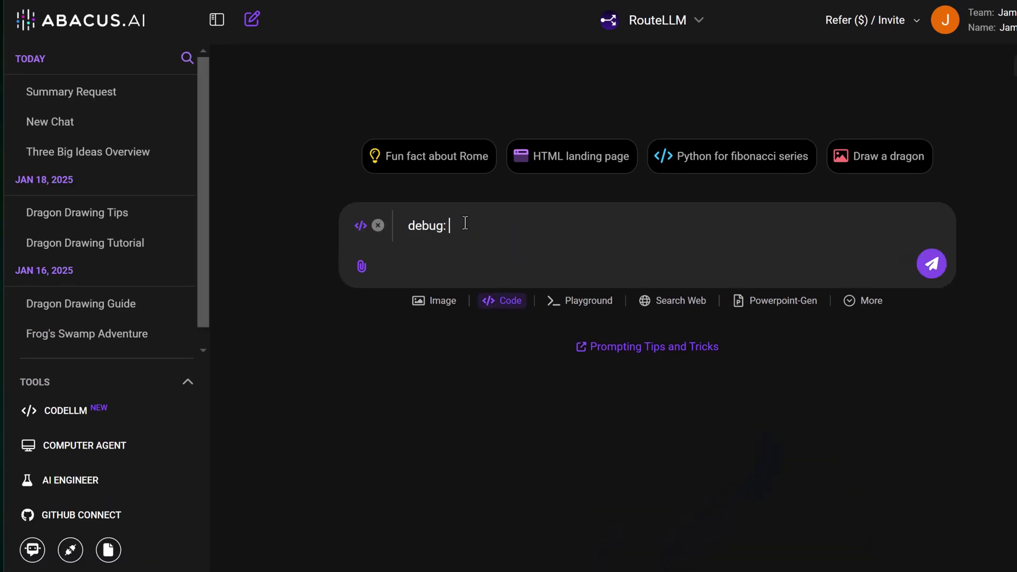
pyautogui.hotkey('ctrl', 'v')
pyautogui.click(931, 355)
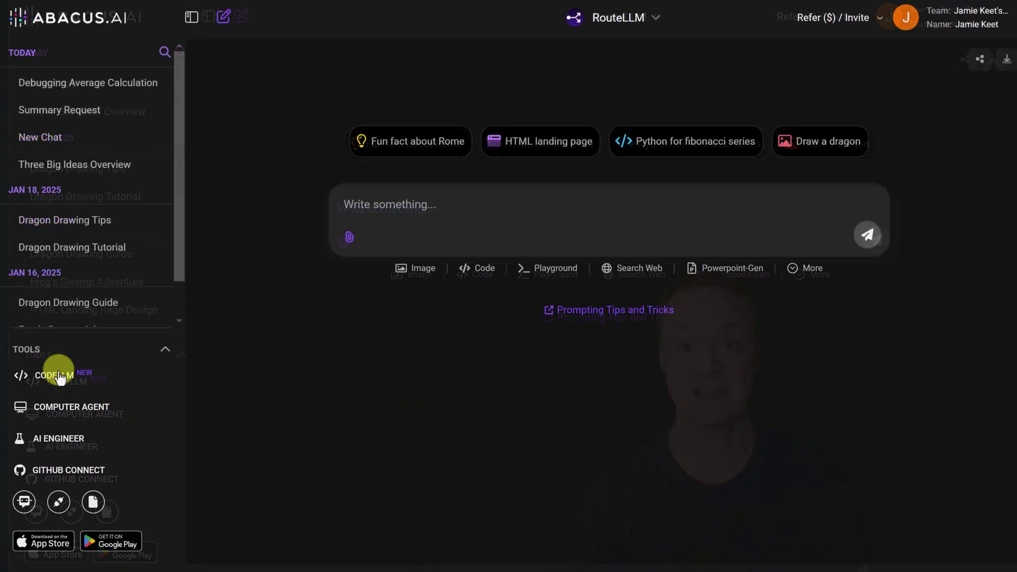
# Step: Launch the CodeLLM editor from the sidebar and view its available models
pyautogui.click(56, 378)
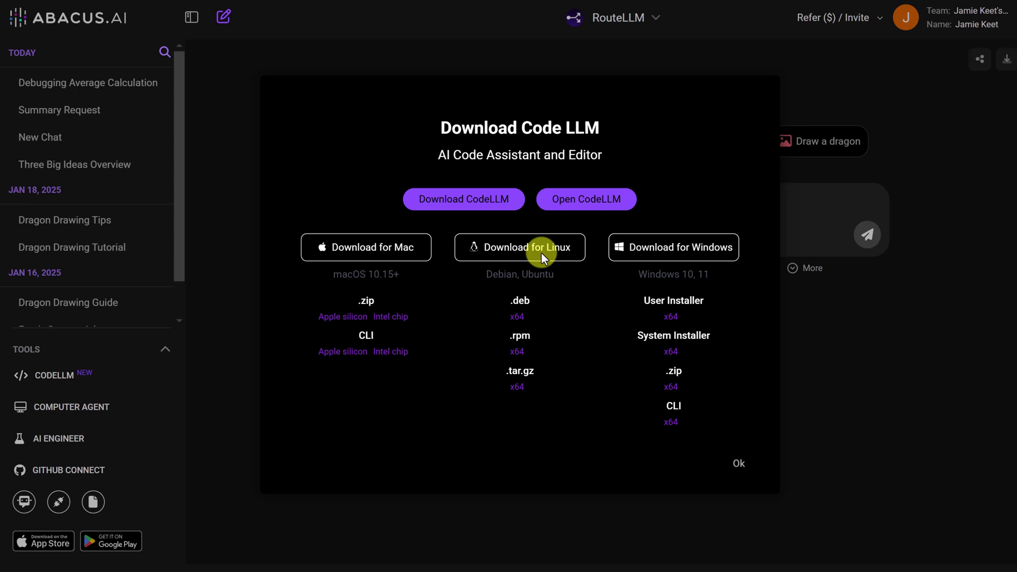
pyautogui.click(605, 213)
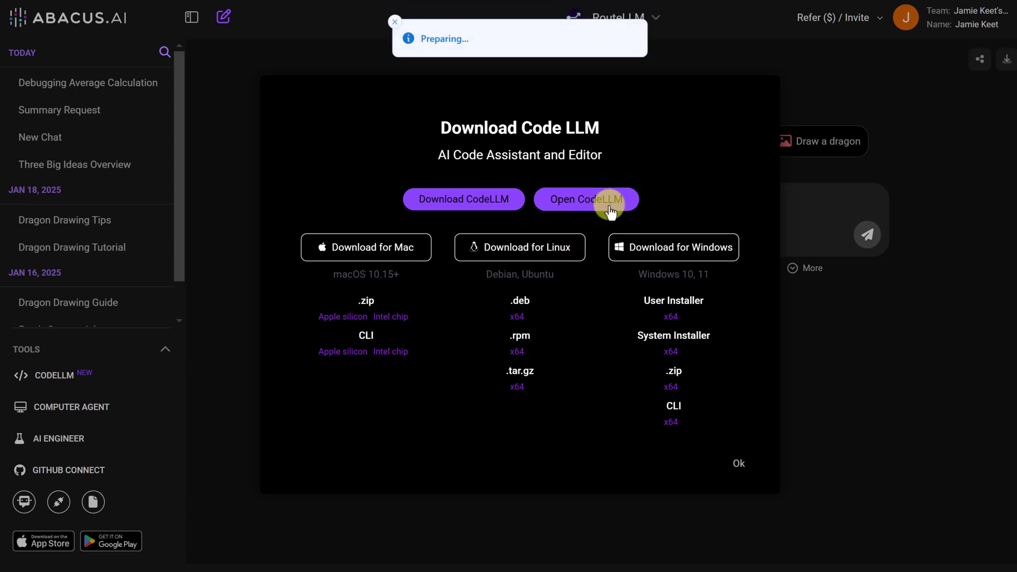
pyautogui.click(587, 91)
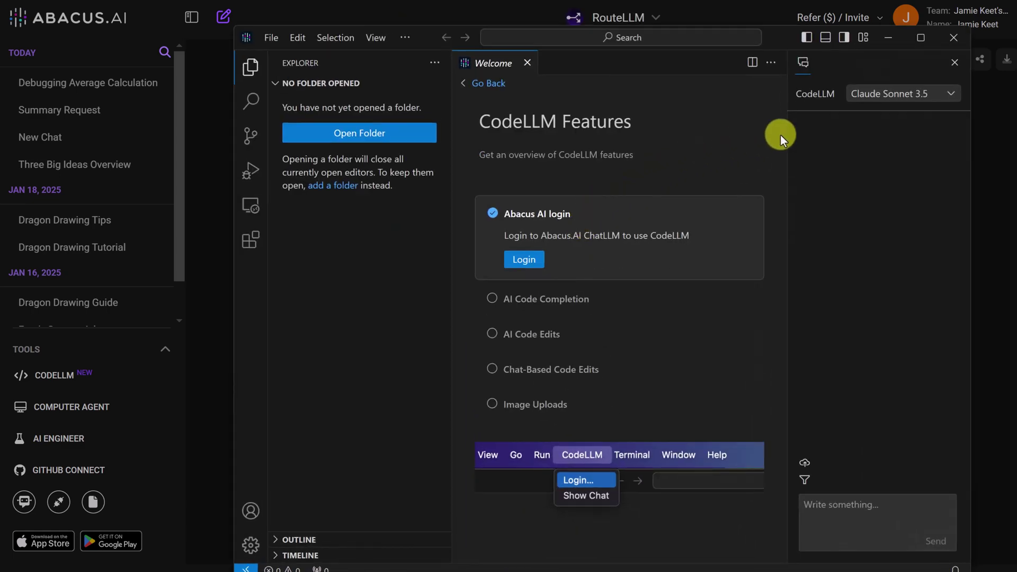
pyautogui.click(885, 100)
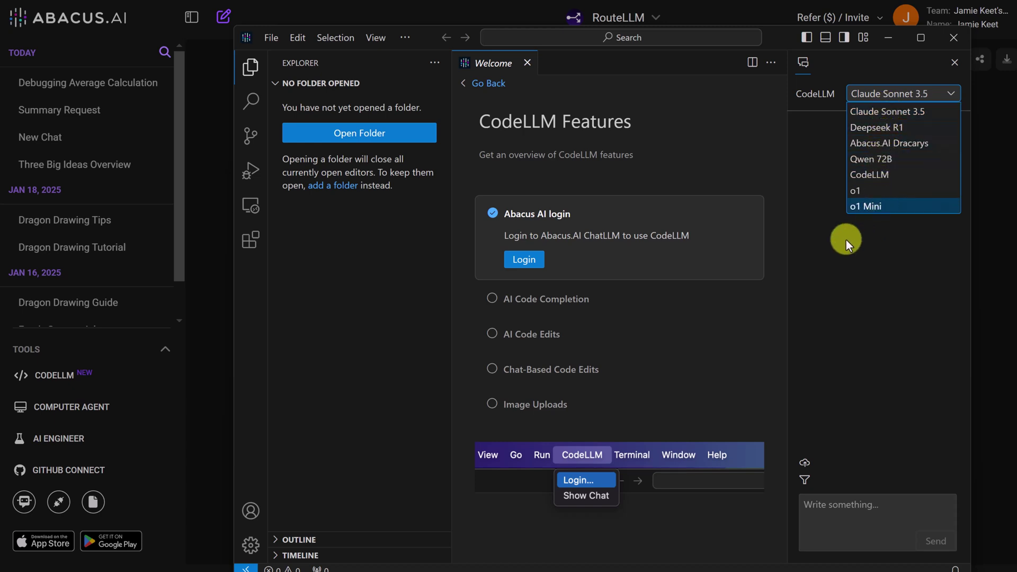
# Step: Browse the Search, Source Control, Run and Debug, Remote Explorer and Extensions panels
pyautogui.click(253, 107)
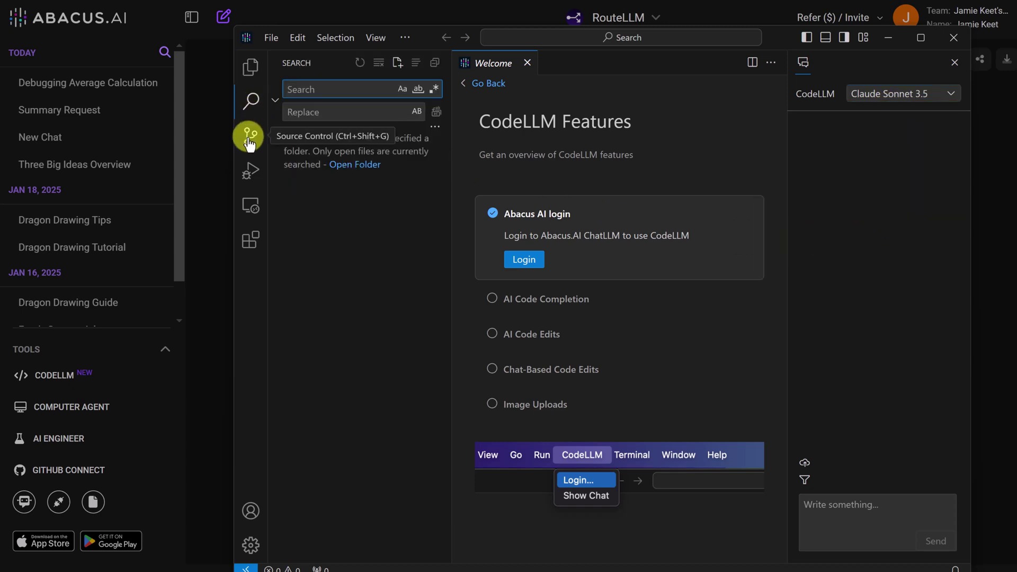
pyautogui.click(251, 136)
pyautogui.click(251, 171)
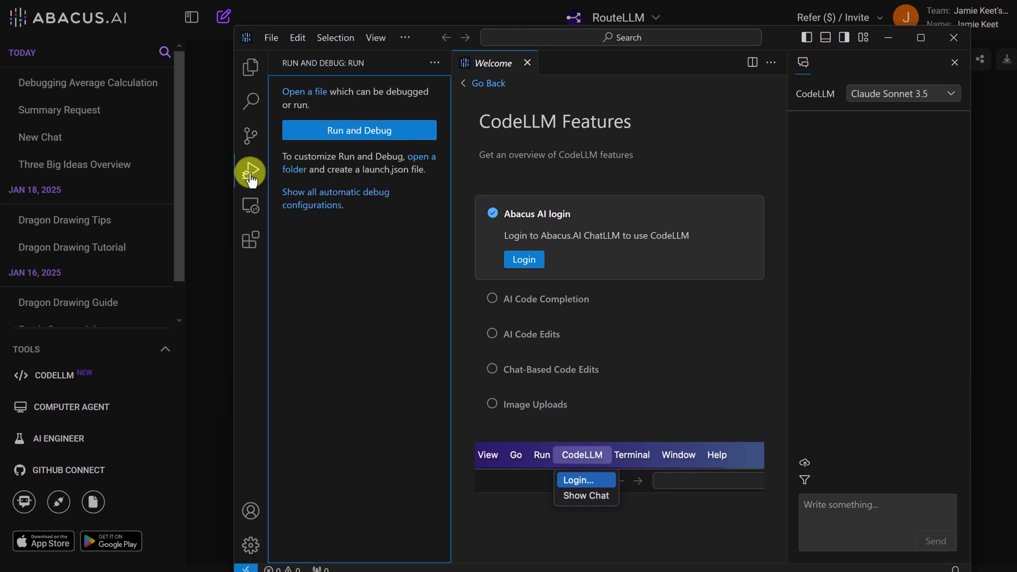
pyautogui.click(250, 206)
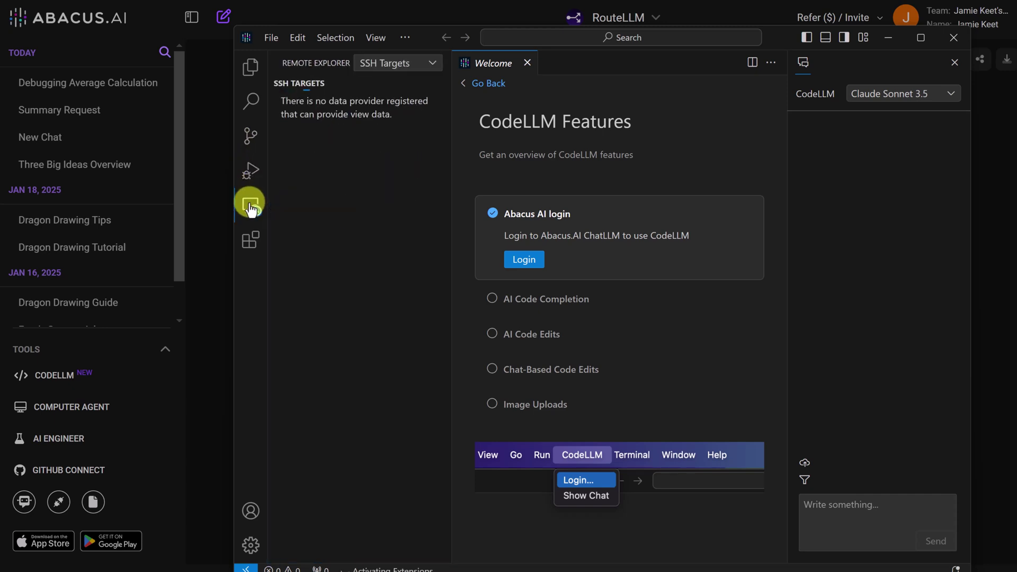
pyautogui.click(249, 242)
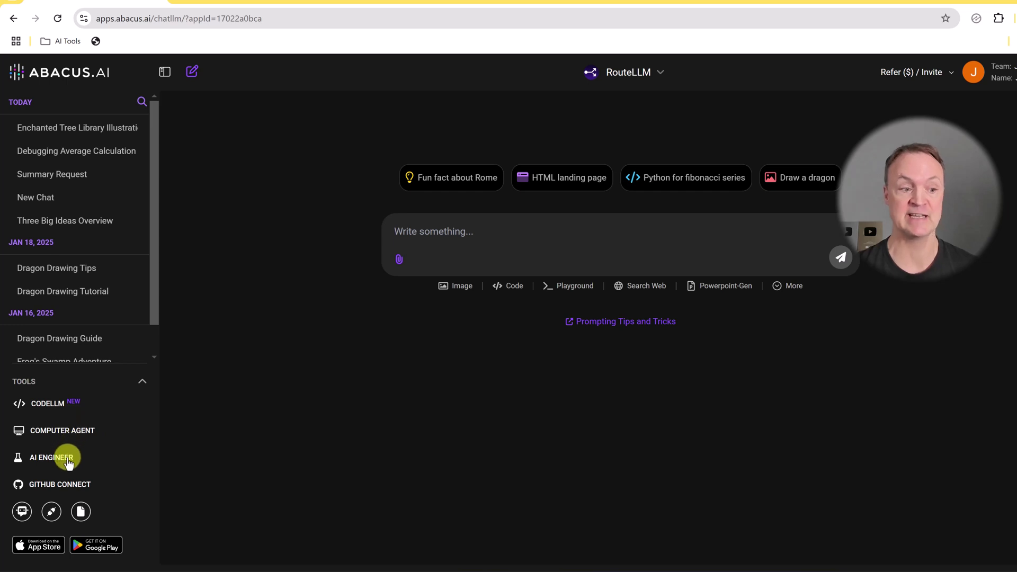
pyautogui.click(88, 436)
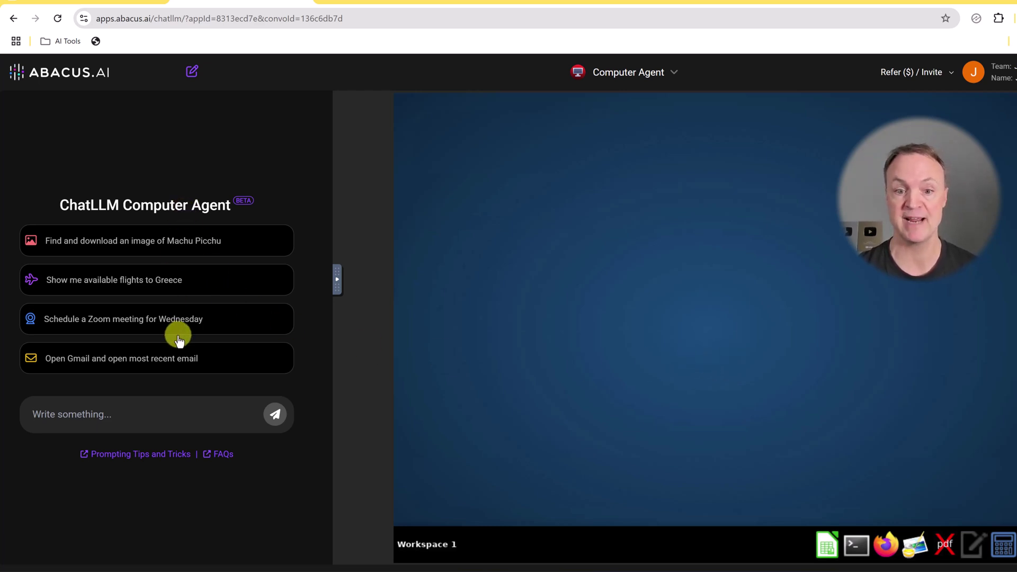
pyautogui.click(878, 547)
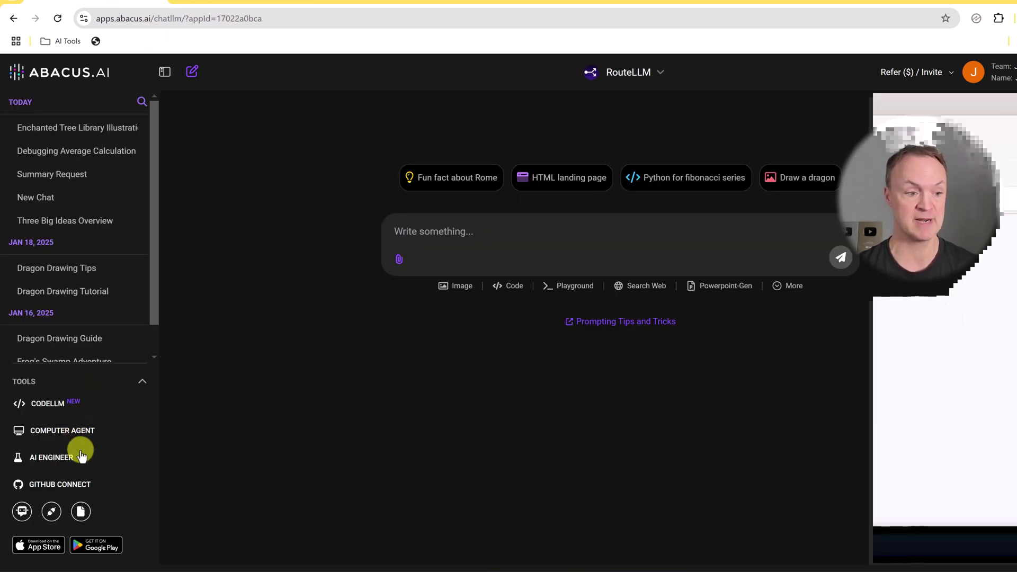
pyautogui.click(51, 457)
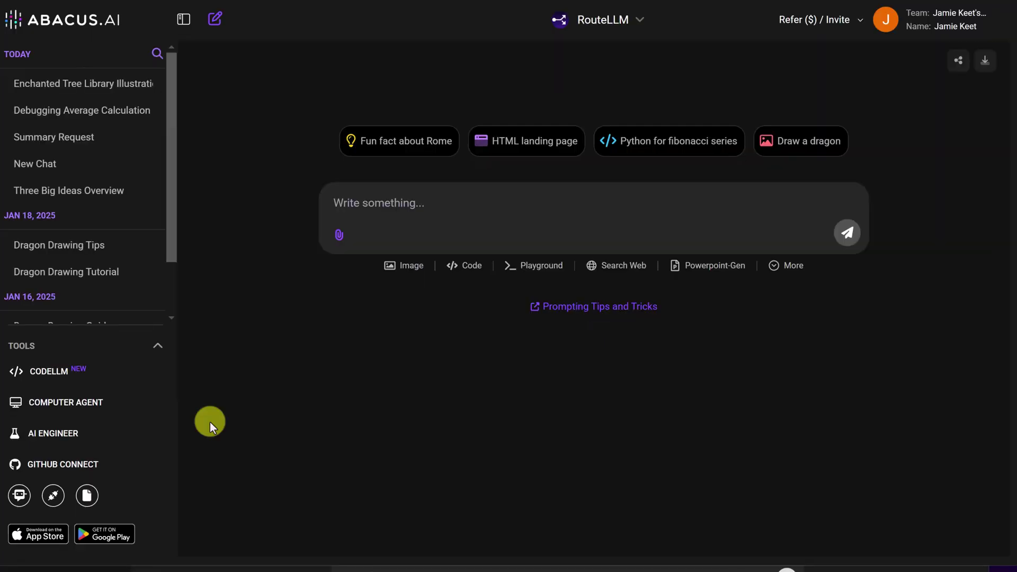
# Step: Sign in to GitHub via GITHUB CONNECT and authorize AbacusAI
pyautogui.click(71, 464)
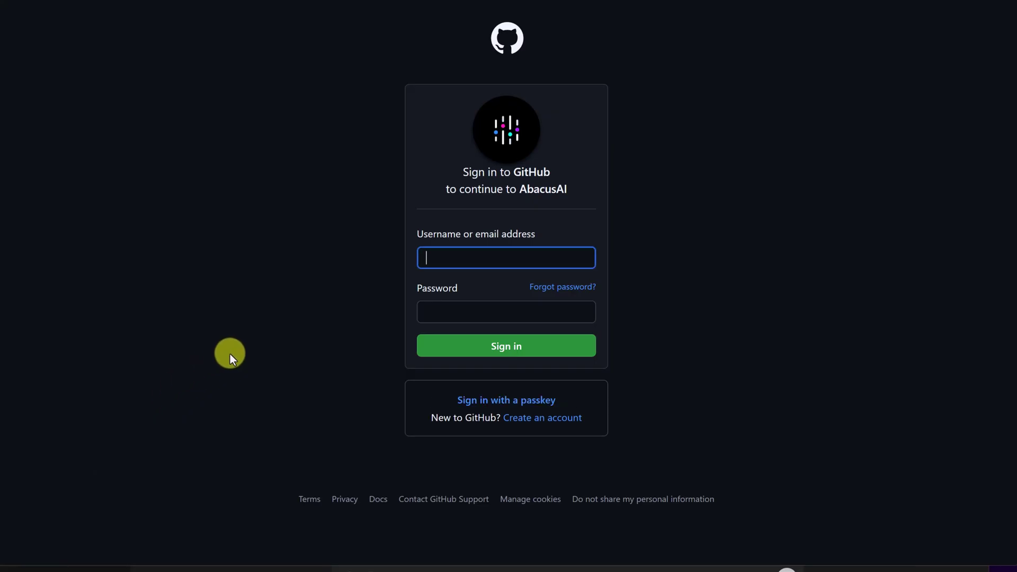
pyautogui.click(495, 290)
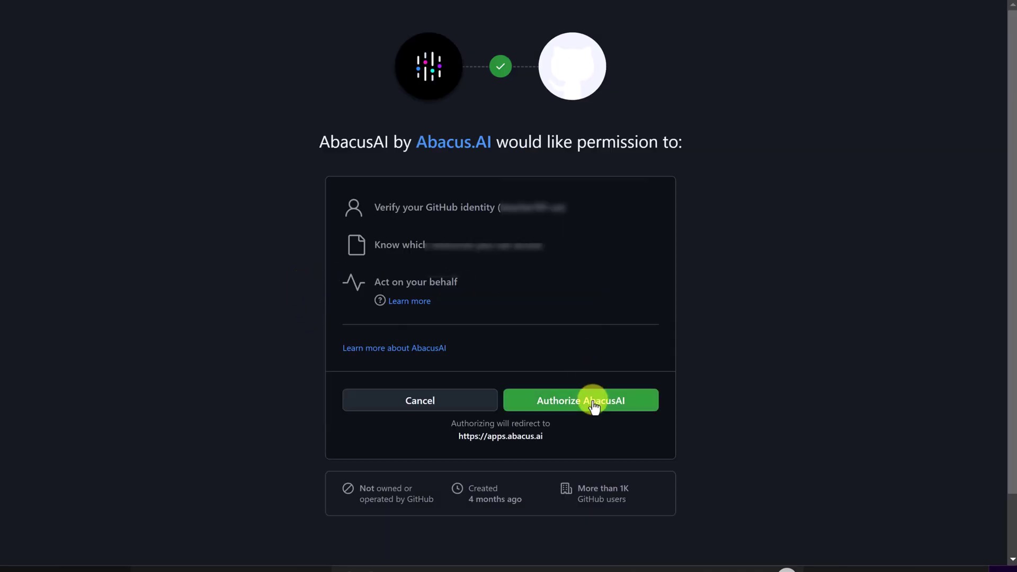
pyautogui.click(593, 407)
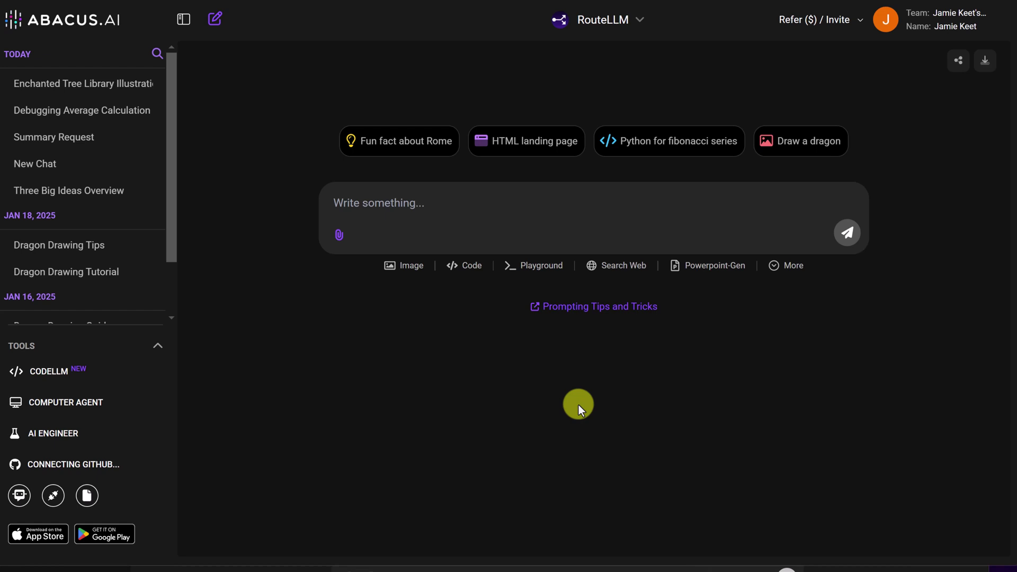